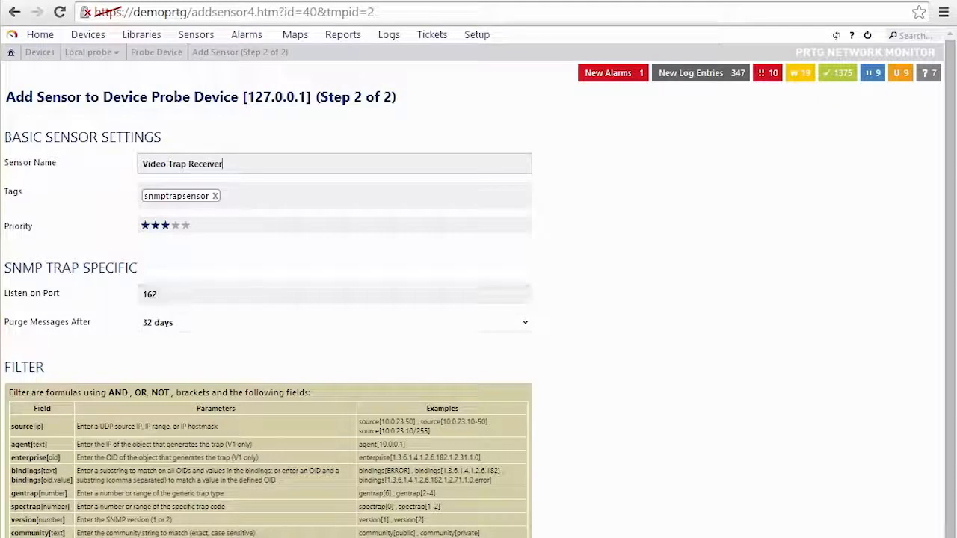
Create the SNMP trap sensor named Video Trap Receiver on the Probe Device and open its overview
key("Return")
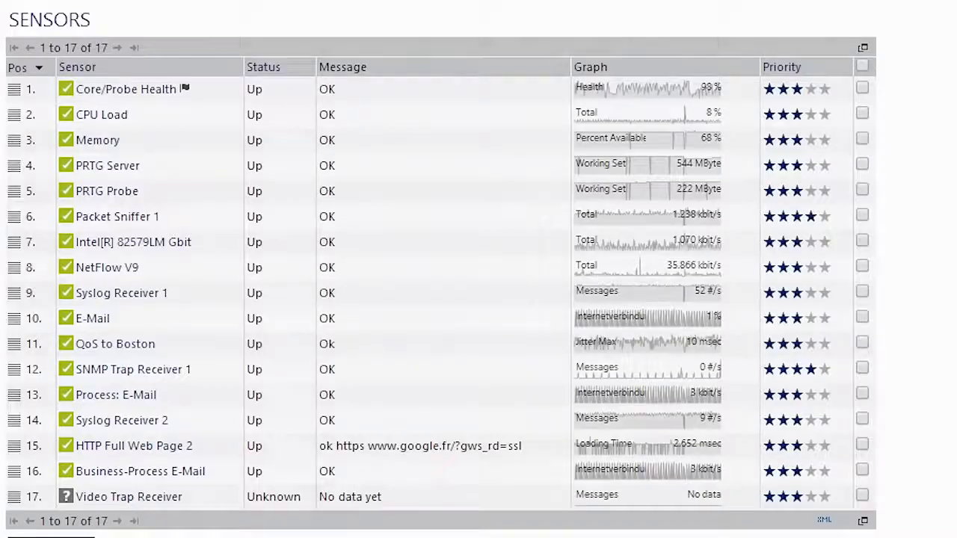
left_click(151, 502)
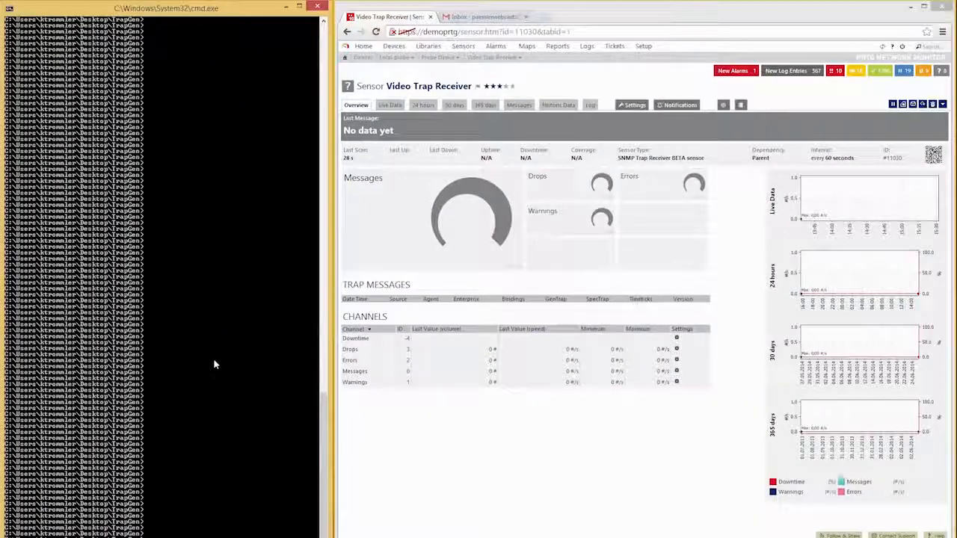
Send several test traps with trapgen -d 10.0.2.211 from the command prompt and force an immediate scan of the Video Trap Receiver sensor
type("trapgen -d 10.0.2.211")
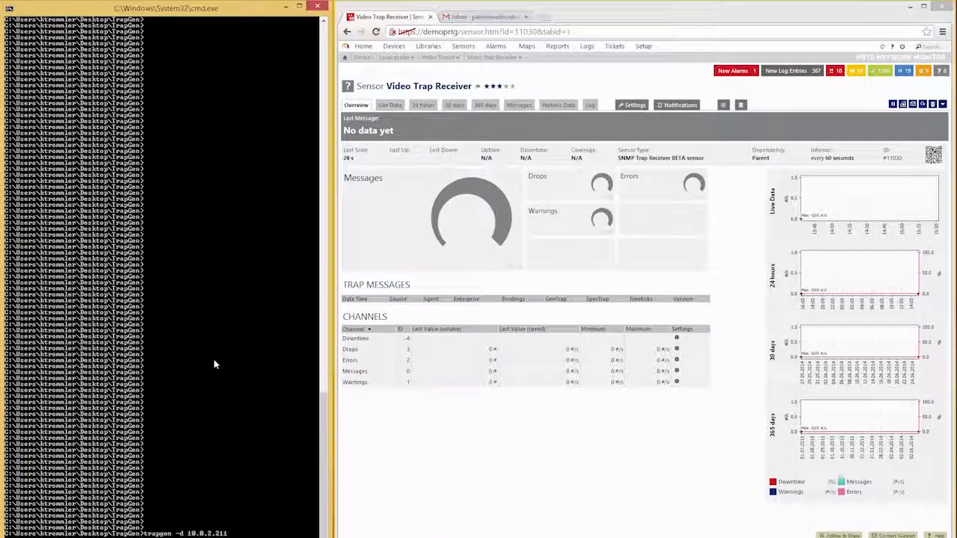
key("Return")
key("Up")
key("Return")
key("Up")
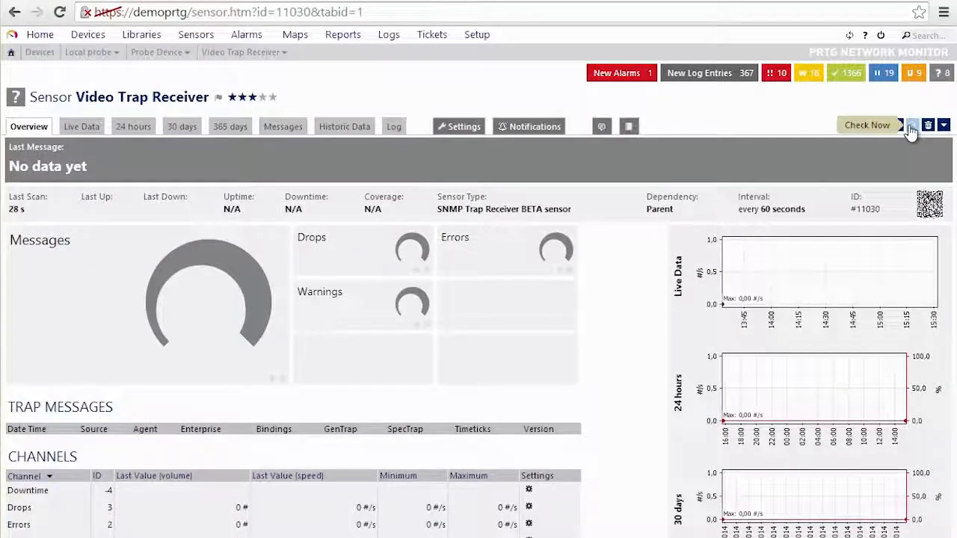
left_click(910, 127)
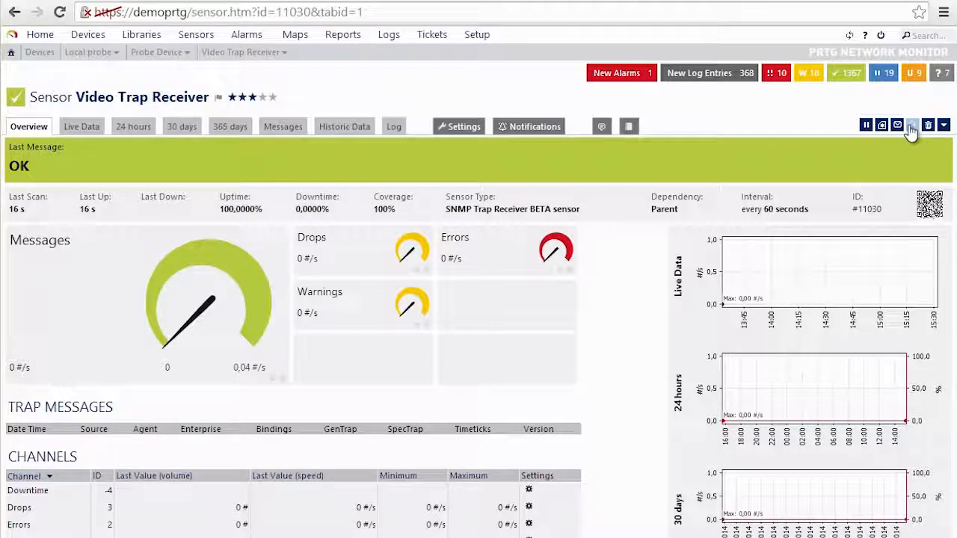
left_click(910, 127)
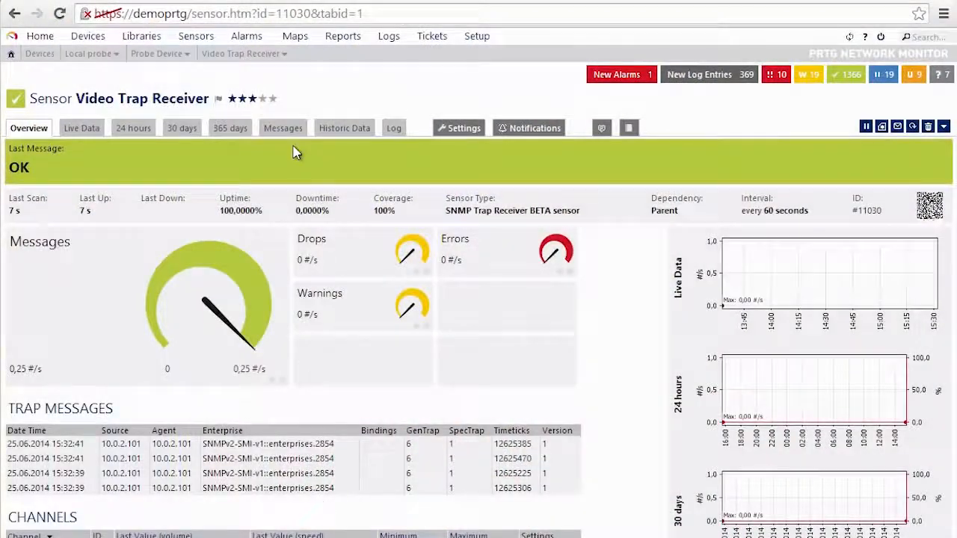
Review the sensor's full list of received trap messages and return to its overview
left_click(290, 130)
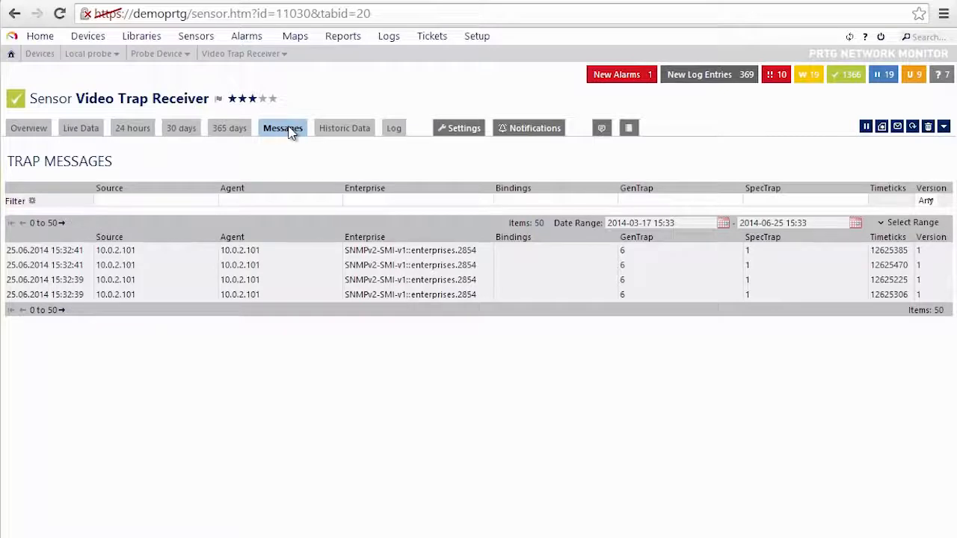
left_click(30, 128)
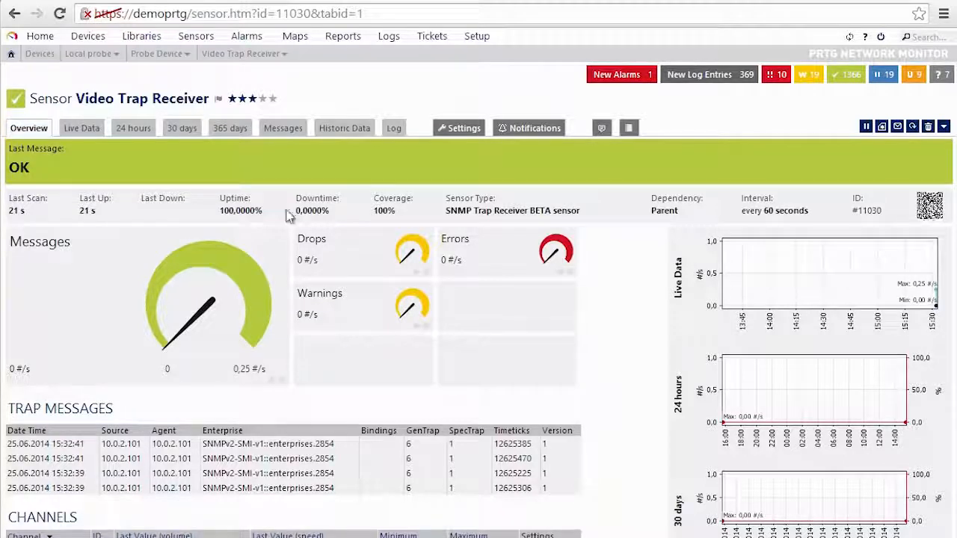
Examine the sensor's settings, including the message purge periods and the include, exclude, warning and error filters
left_click(461, 133)
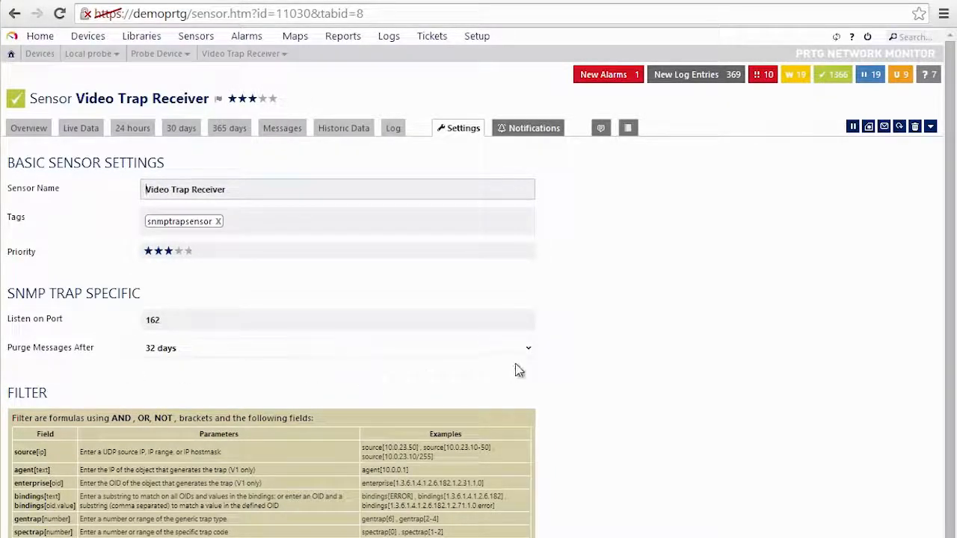
left_click(530, 349)
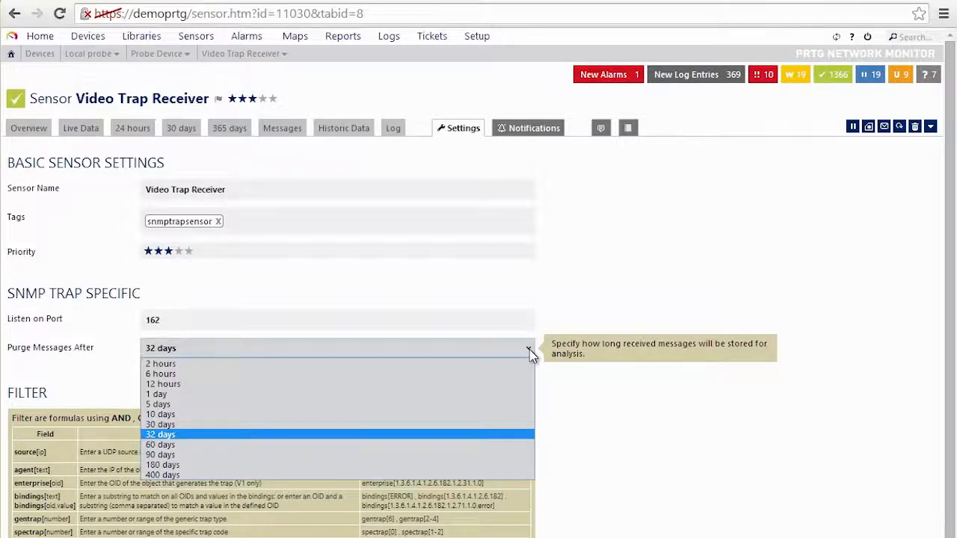
left_click(529, 349)
scroll(602, 403, "down", 2)
scroll(604, 410, "down", 2)
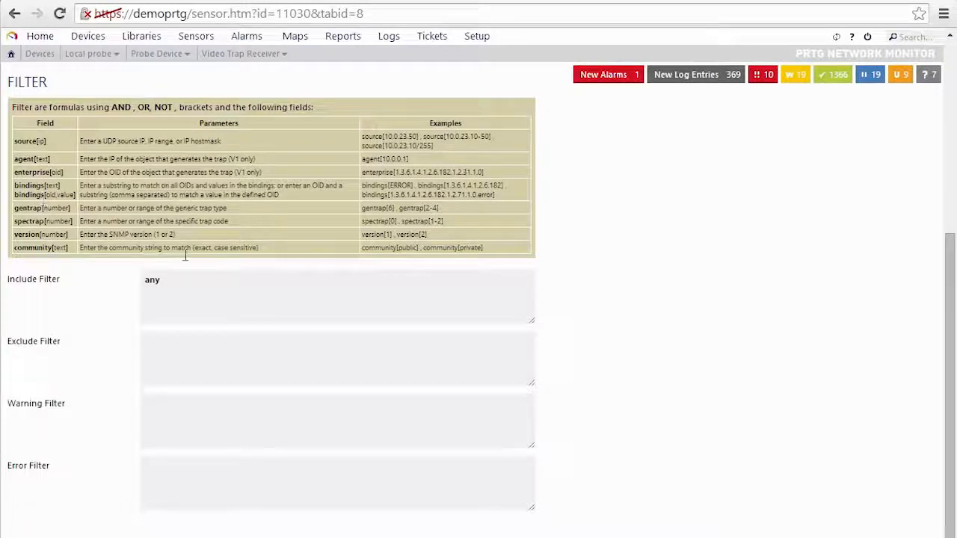
left_click(150, 281)
left_click(67, 367)
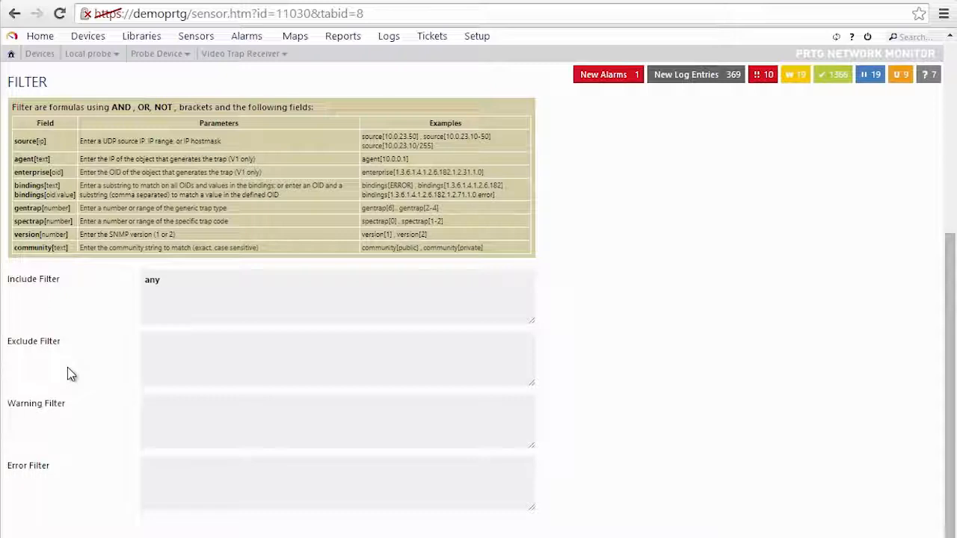
left_click(157, 353)
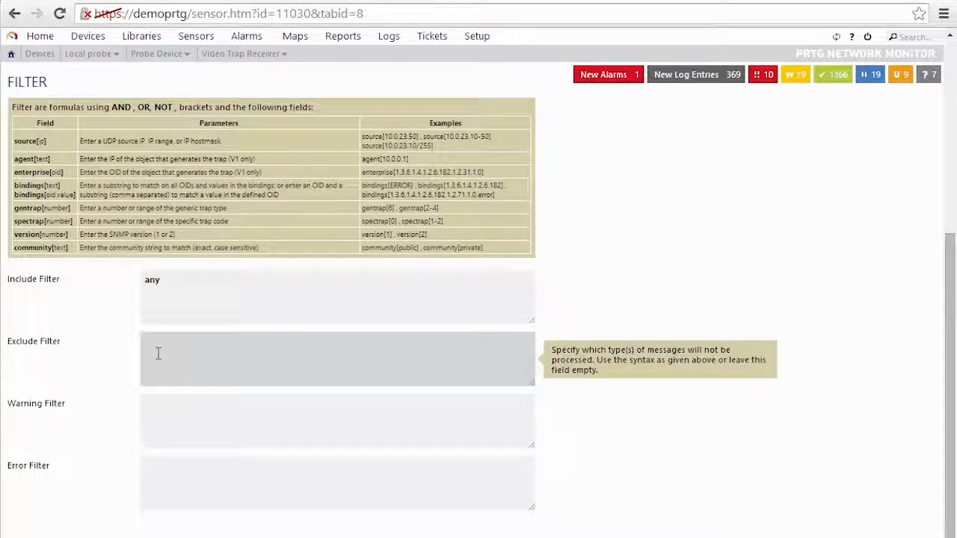
left_click(173, 404)
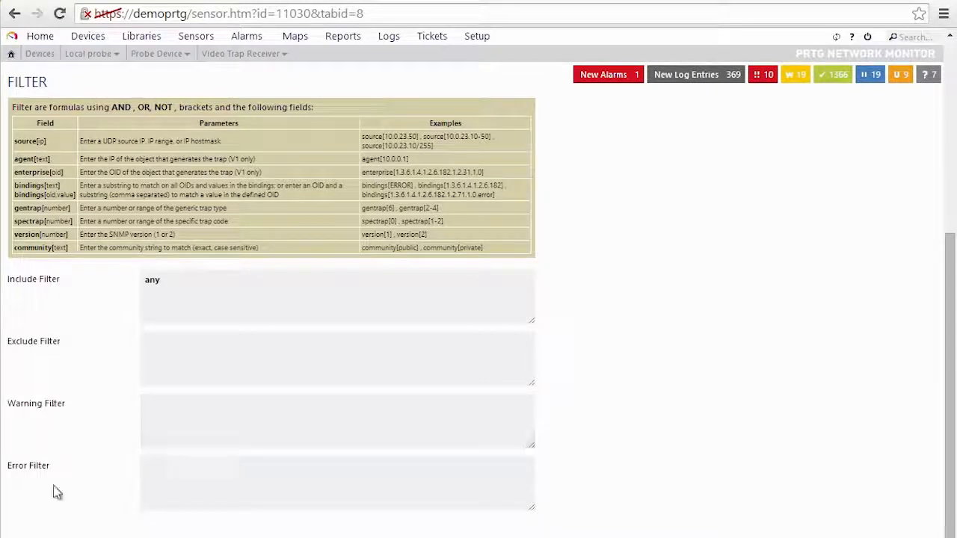
left_click(150, 483)
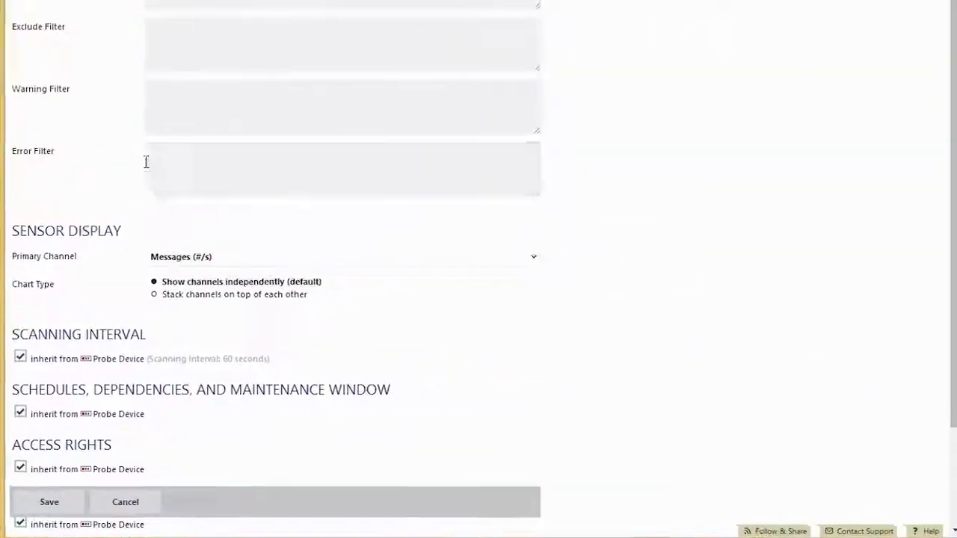
Set the sensor's error filter to bindings["too hot"] and save the settings
left_click(169, 165)
type("b")
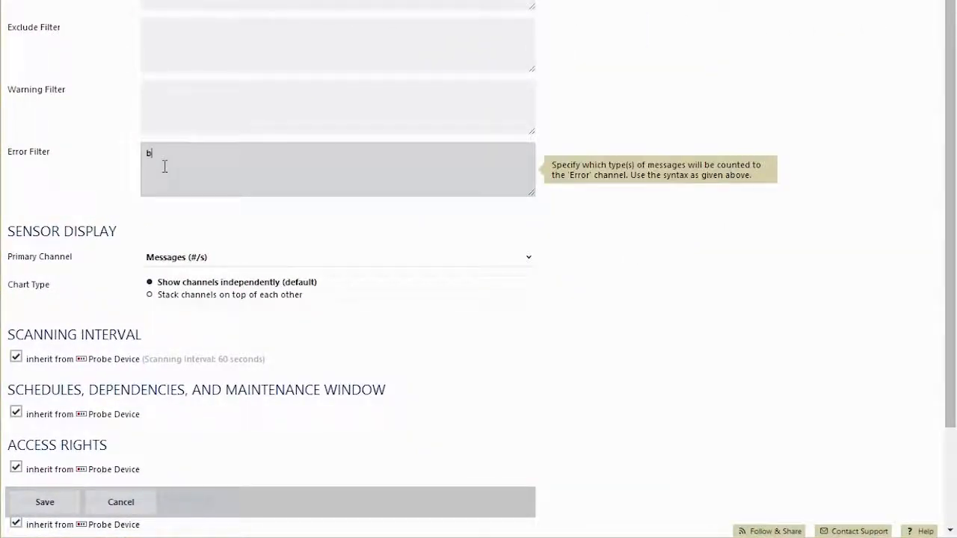
type("indings[\"too hot")
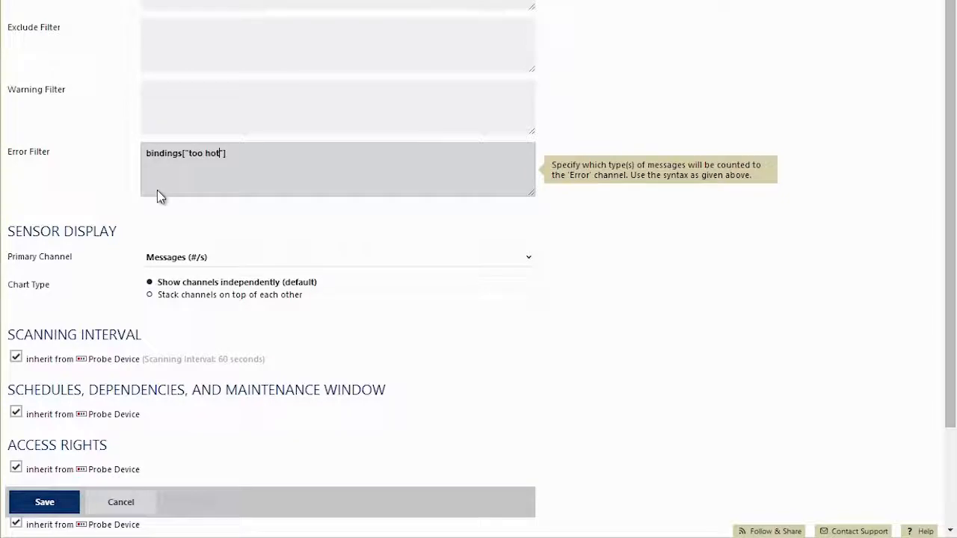
left_click(40, 503)
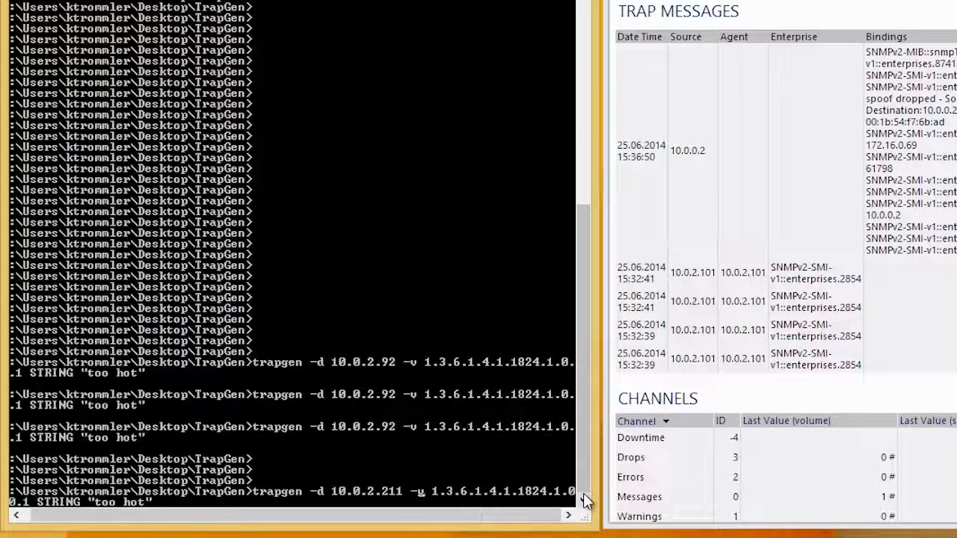
Send repeated traps with trapgen -d 10.0.2.211 -v 1.3.6.1.4.1.1824.1.0.0.1 STRING "too hot", reload the sensor page and force a scan
key("Return")
key("Up")
key("Return")
key("Up")
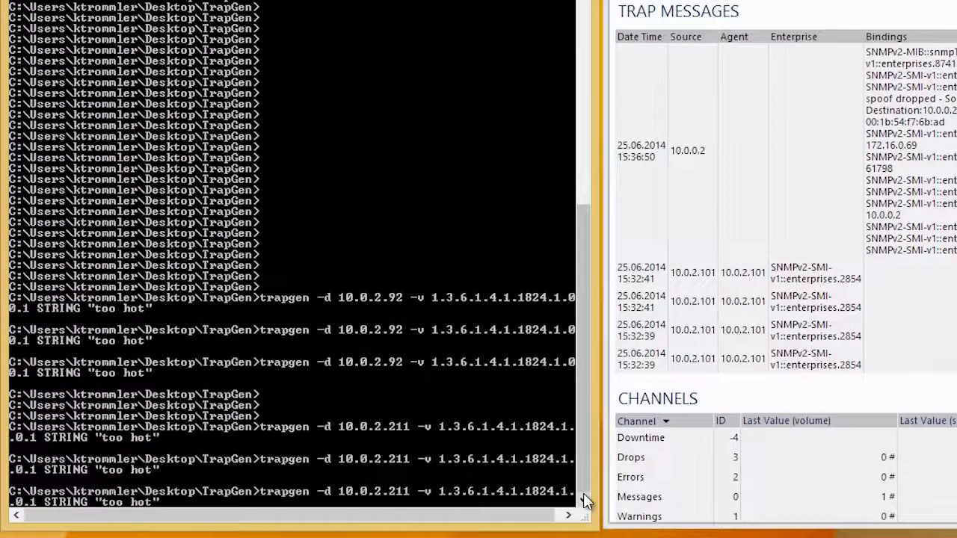
key("Return")
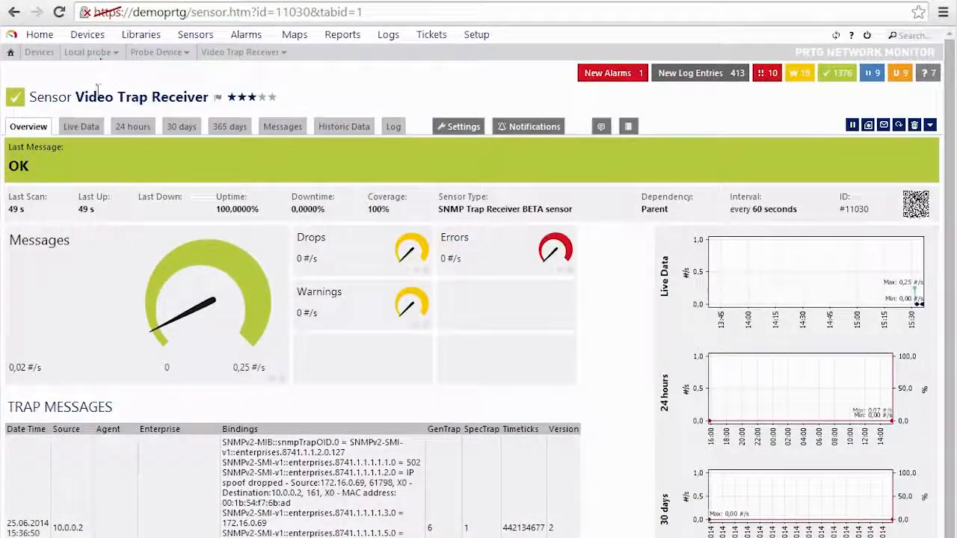
key("F5")
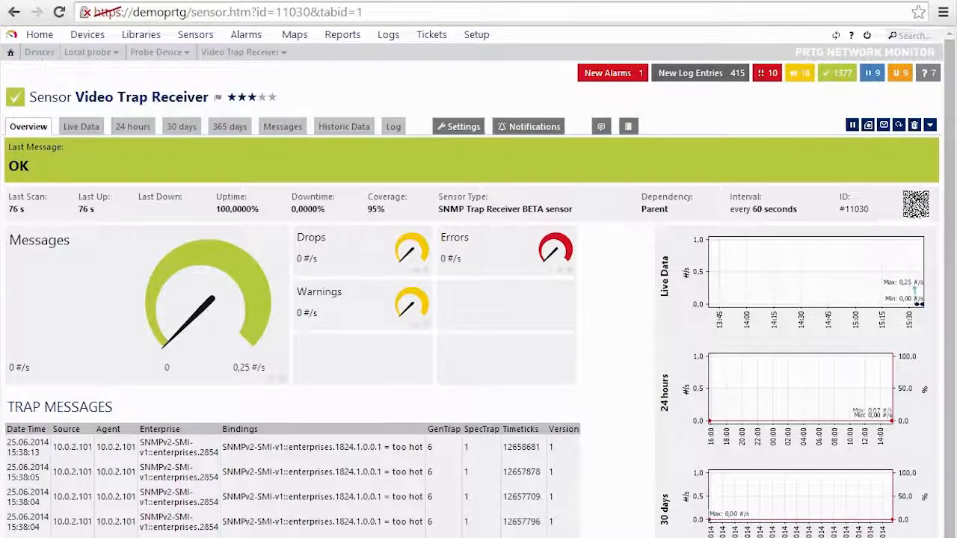
left_click(899, 127)
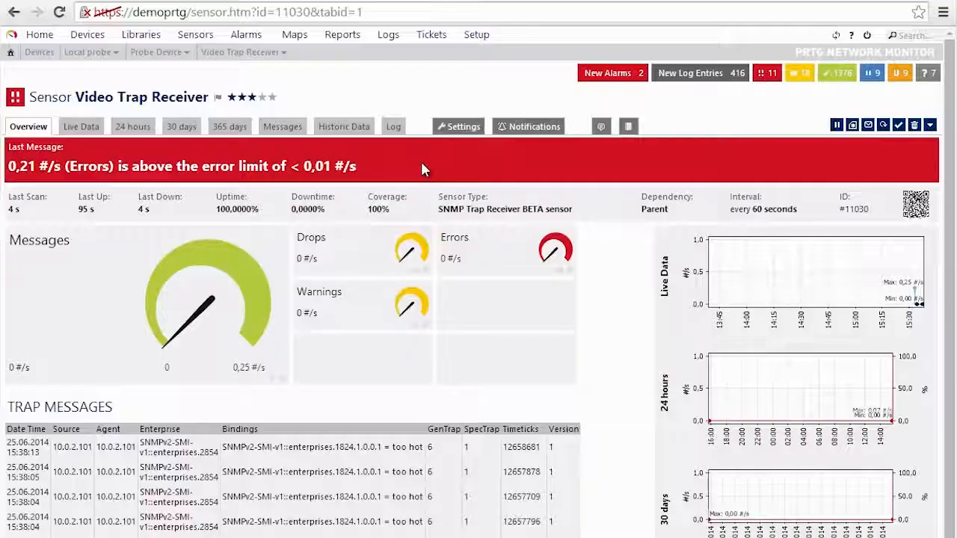
Add a state trigger to the sensor that notifies the webcasts e-mail address when it is Down for at least 0 seconds
left_click(522, 129)
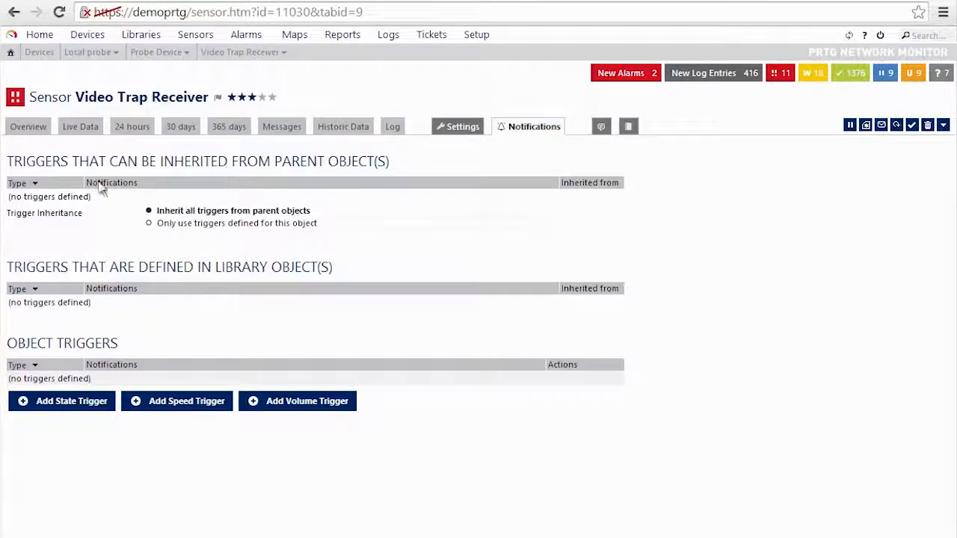
left_click(64, 409)
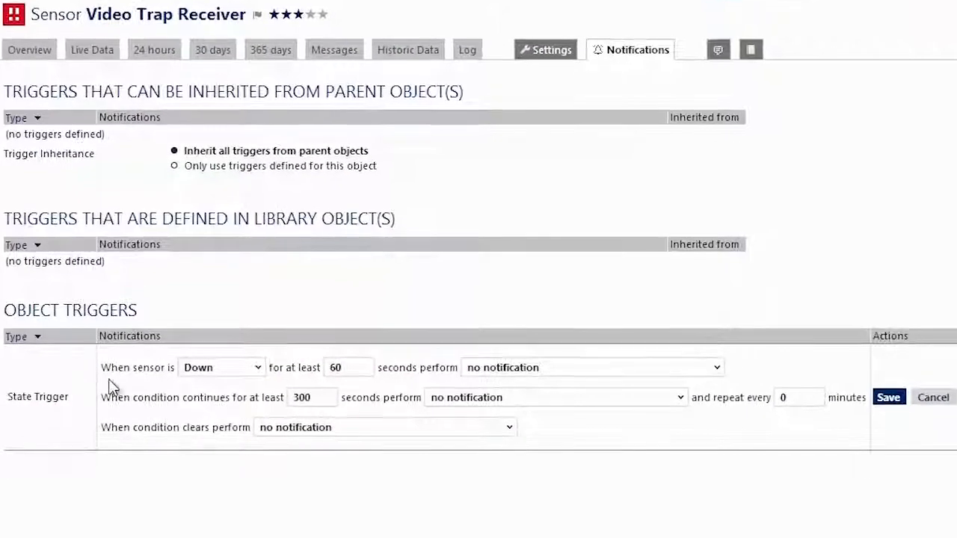
left_click(362, 370)
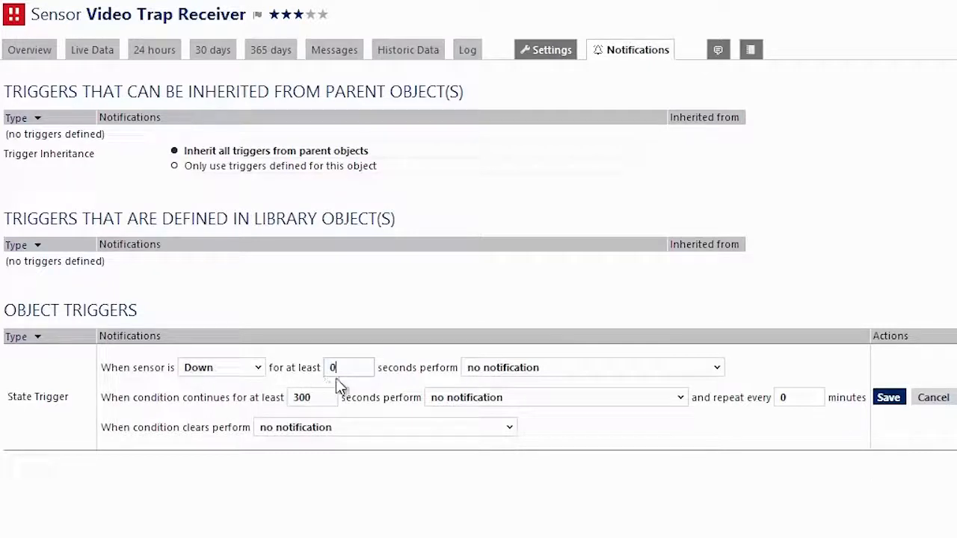
left_click(715, 367)
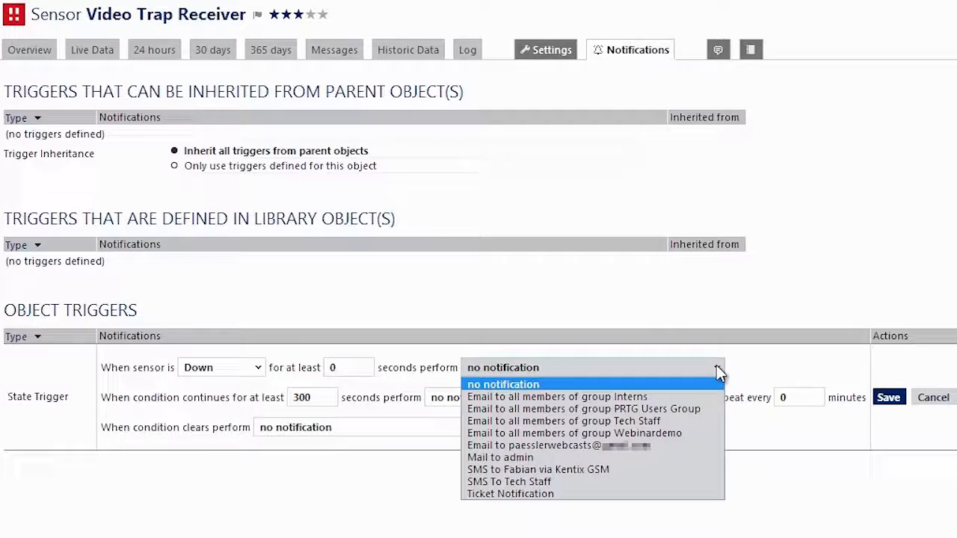
left_click(650, 444)
scroll(277, 442, "down", 1)
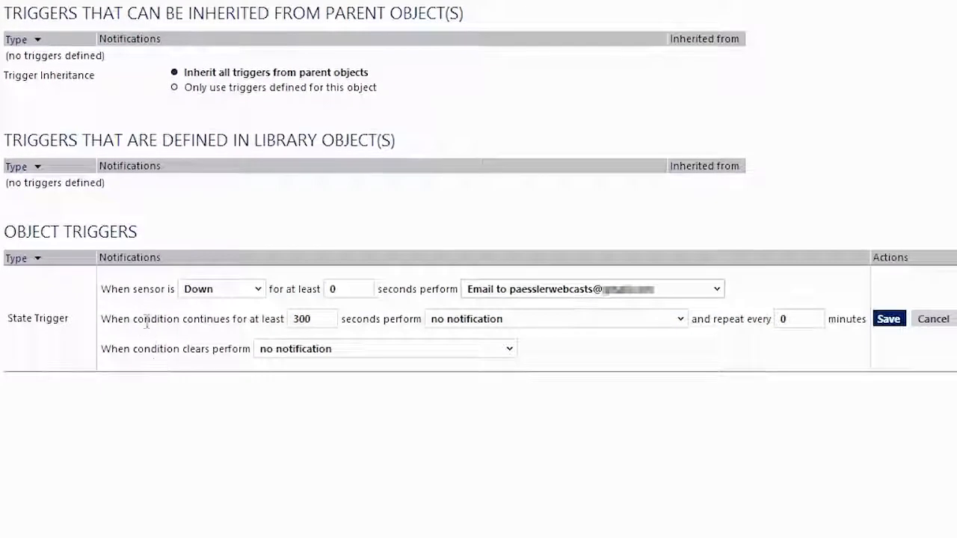
Set the trigger to notify the same webcasts e-mail address when the condition clears, and save the trigger
left_click(509, 350)
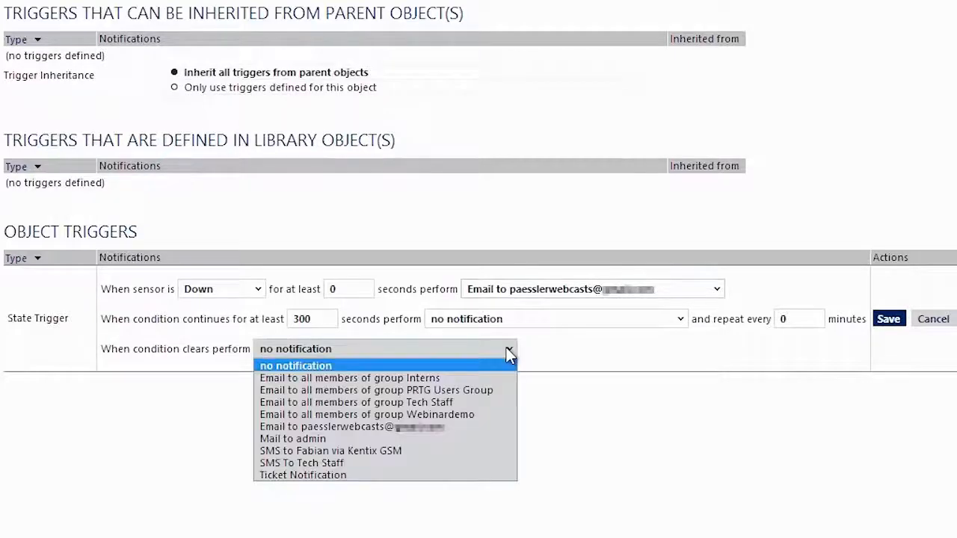
left_click(468, 426)
left_click(888, 319)
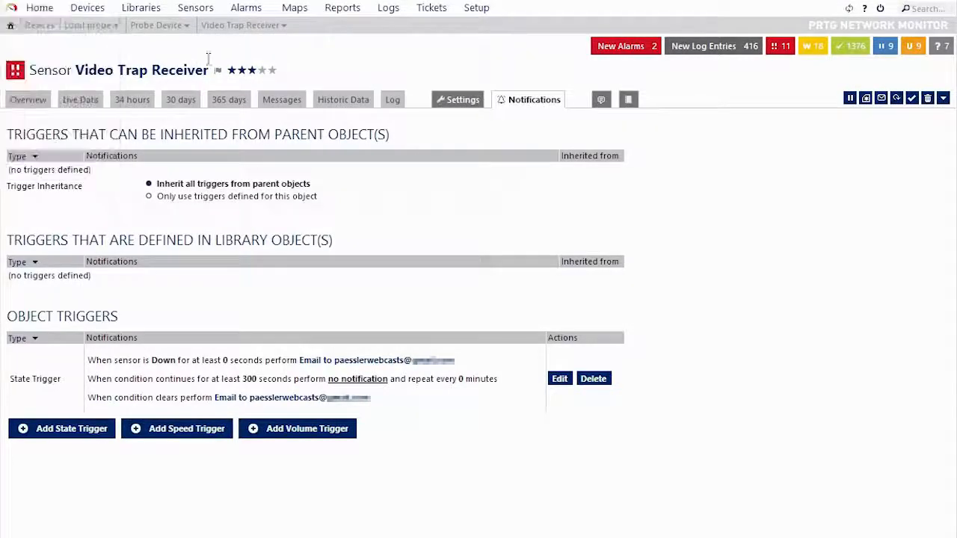
Send a long series of "too hot" traps to 10.0.2.211 from the command prompt and force a scan from the sensor's overview
left_click(40, 104)
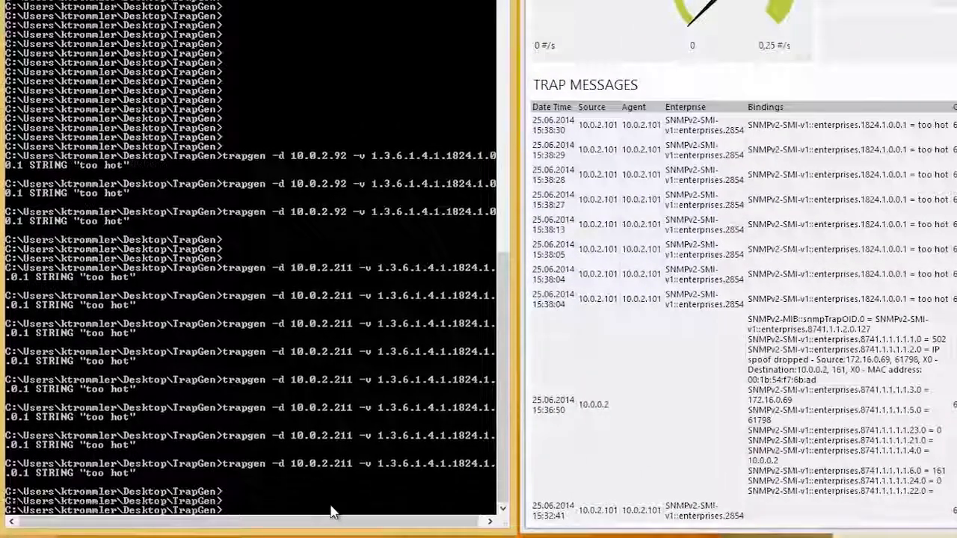
key("Return")
key("Up")
key("Return")
key("Return")
key("Up")
key("Return")
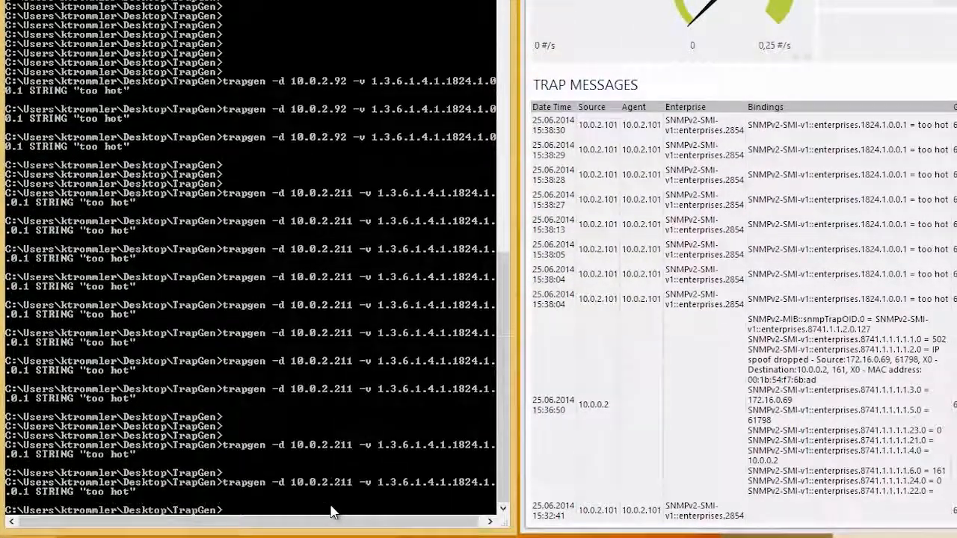
key("Up")
key("Return")
key("Up")
key("Return")
key("Up")
key("Return")
key("Up")
key("Return")
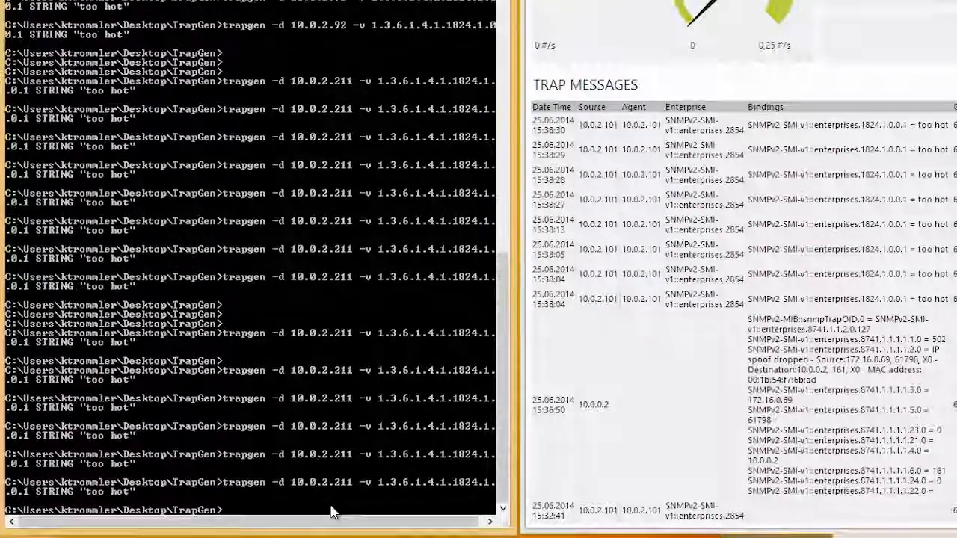
key("Up")
key("Return")
key("Up")
key("Return")
key("Up")
key("Return")
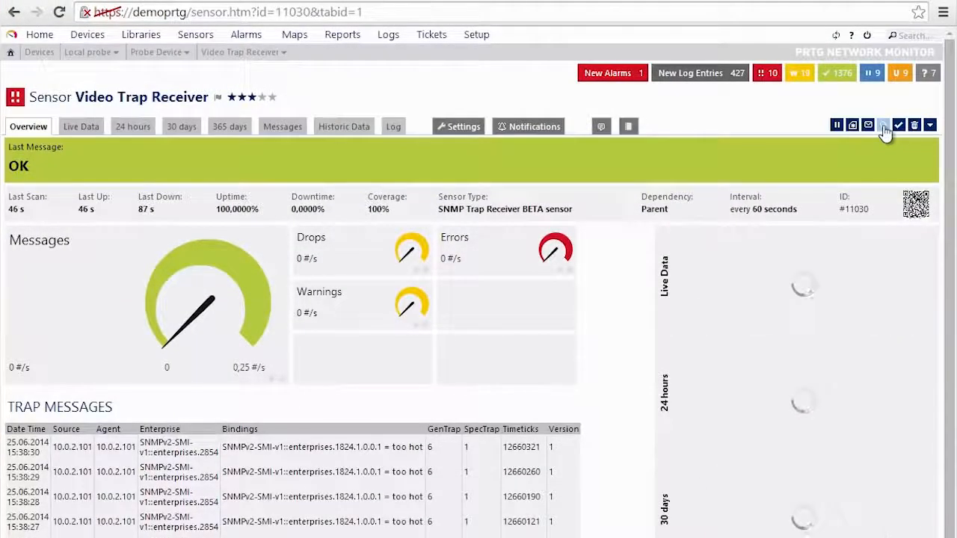
left_click(883, 126)
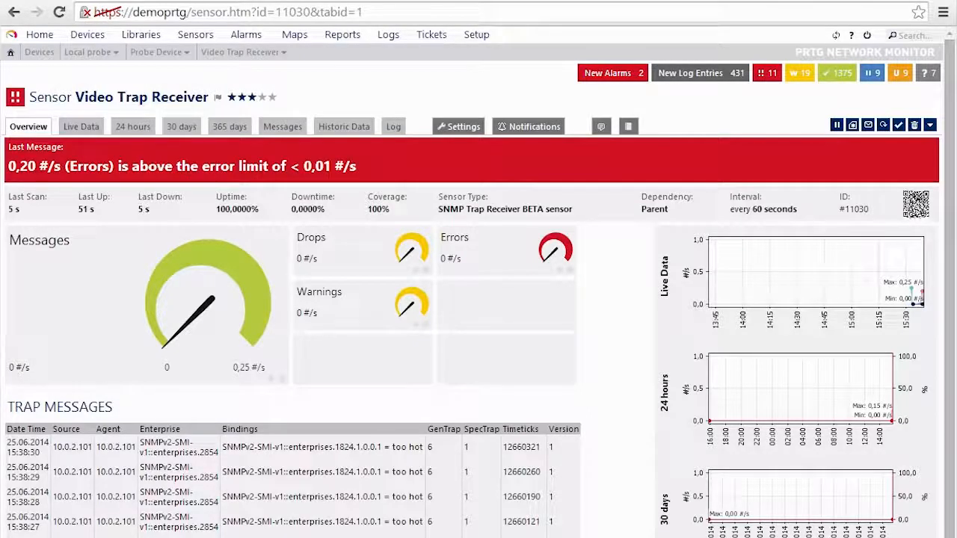
left_click(883, 126)
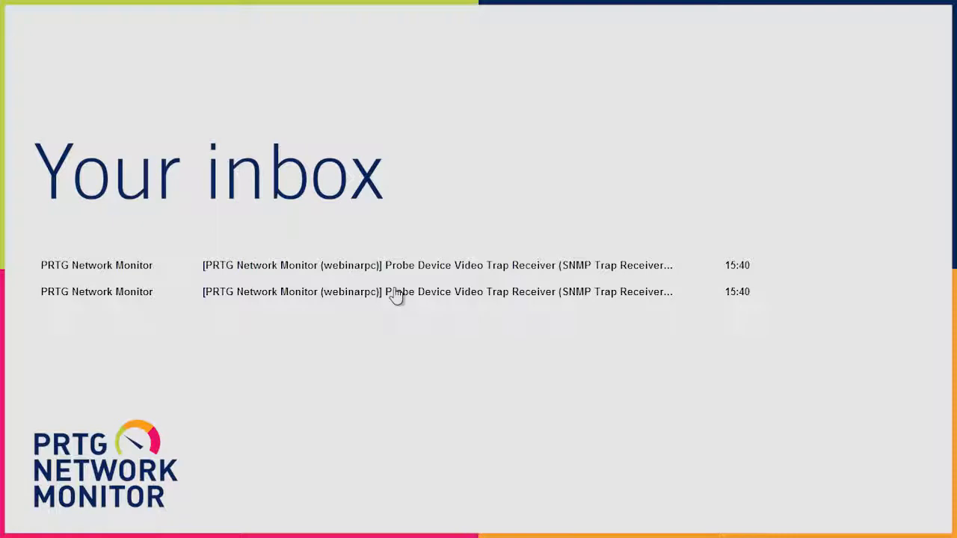
Open both notification e-mails about the Video Trap Receiver sensor in the inbox
left_click(396, 296)
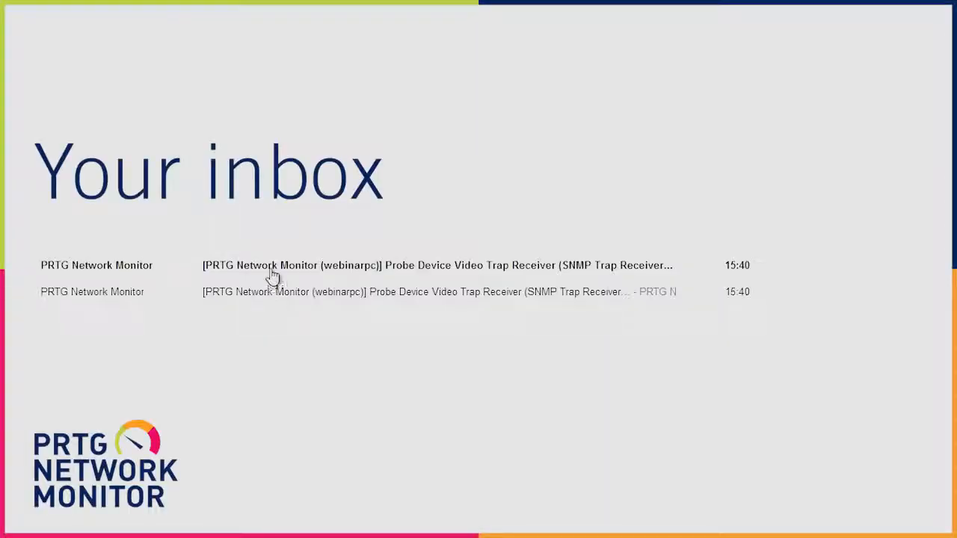
left_click(271, 269)
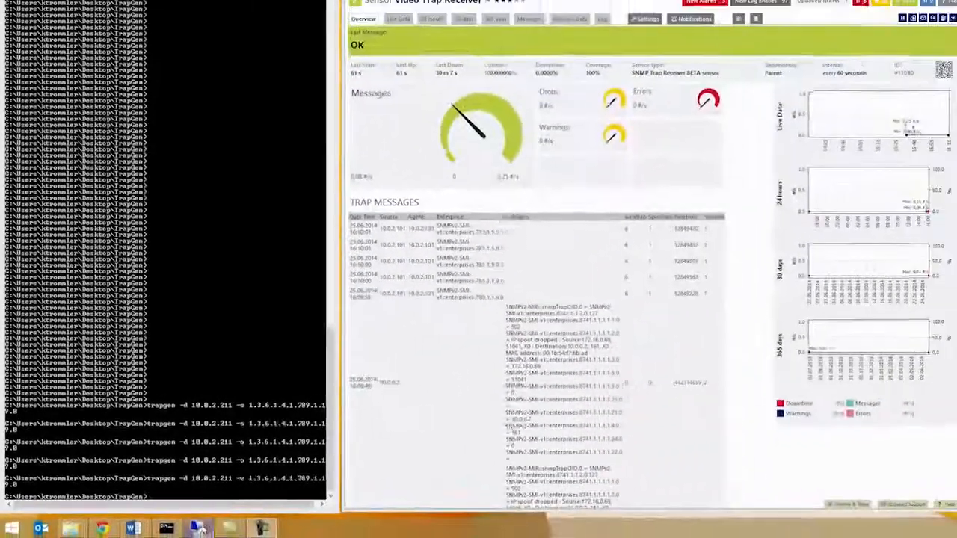
Switch to the file explorer and copy IF-MIB and netapp.mib from the Private_MIBs_for_Videos folder inside the PRTG Network Monitor MIB folder
mouse_move(245, 535)
mouse_move(333, 478)
left_click(262, 474)
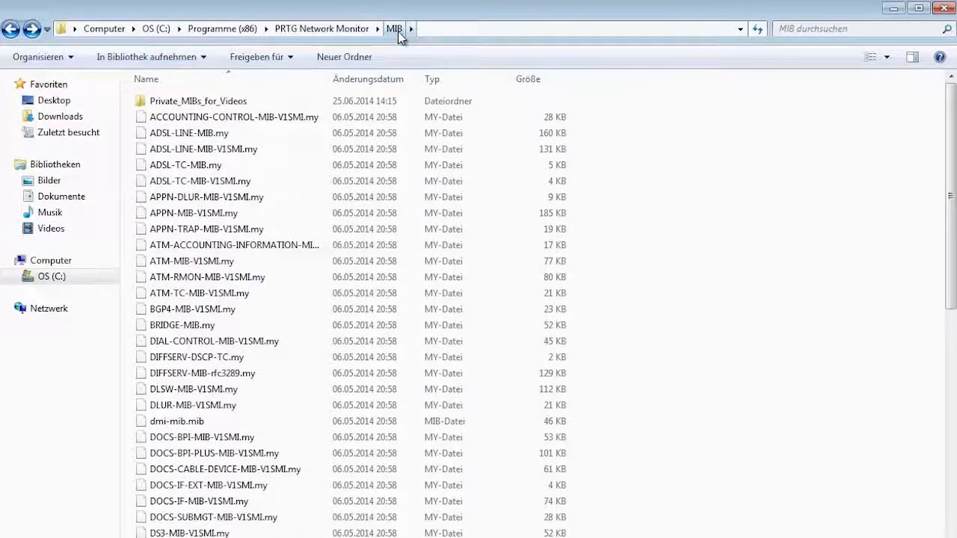
double_click(224, 101)
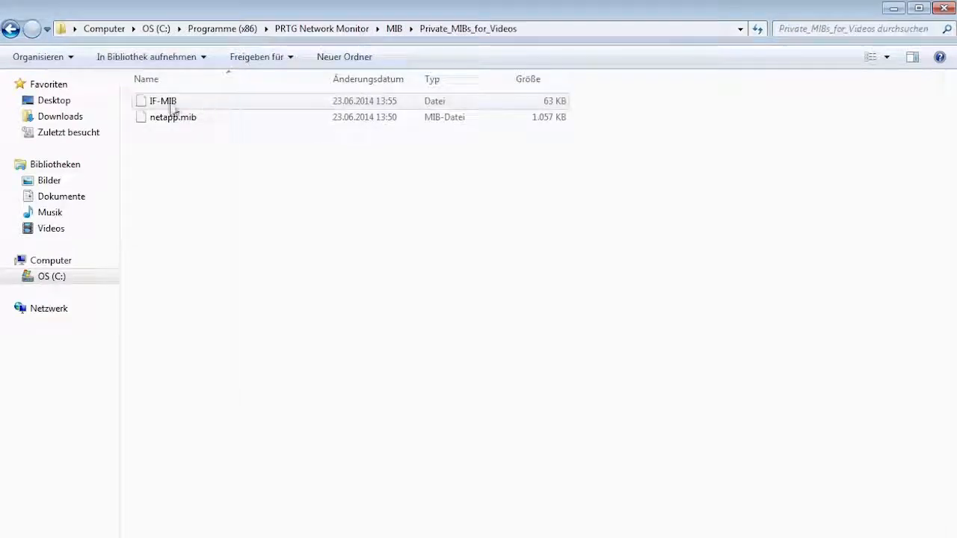
left_click(169, 106)
left_click(171, 117, "ctrl")
right_click(167, 120)
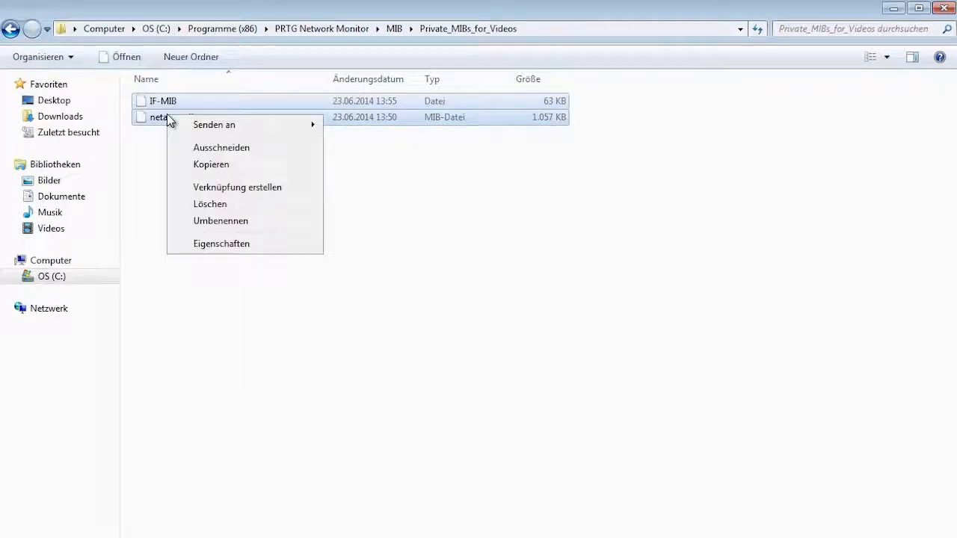
left_click(200, 169)
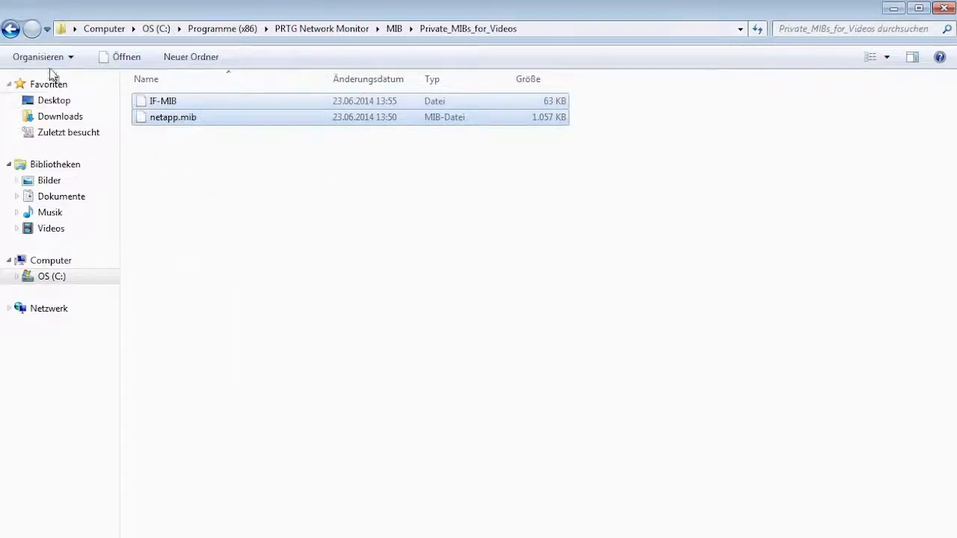
Paste the two copied MIB files into the parent MIB folder, continuing with administrator permission
left_click(10, 30)
right_click(640, 306)
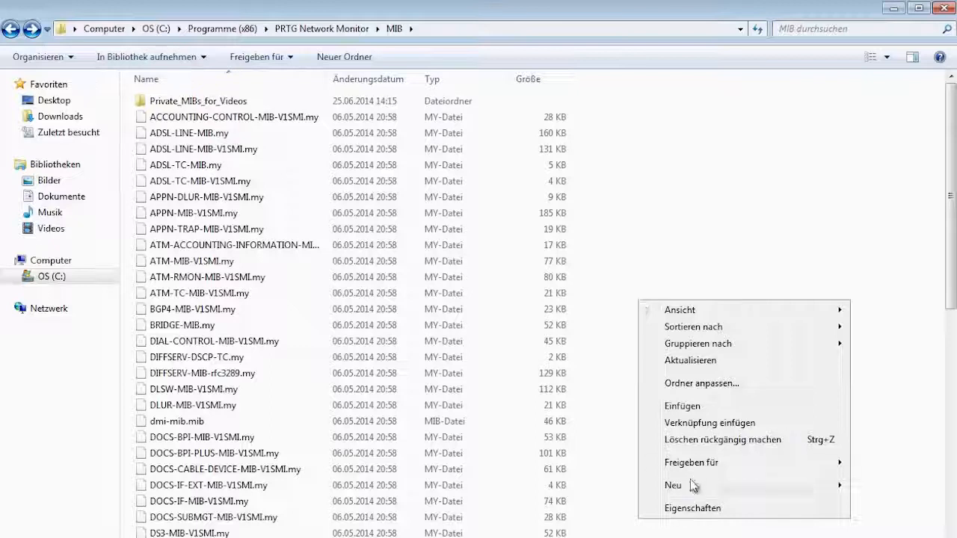
left_click(682, 406)
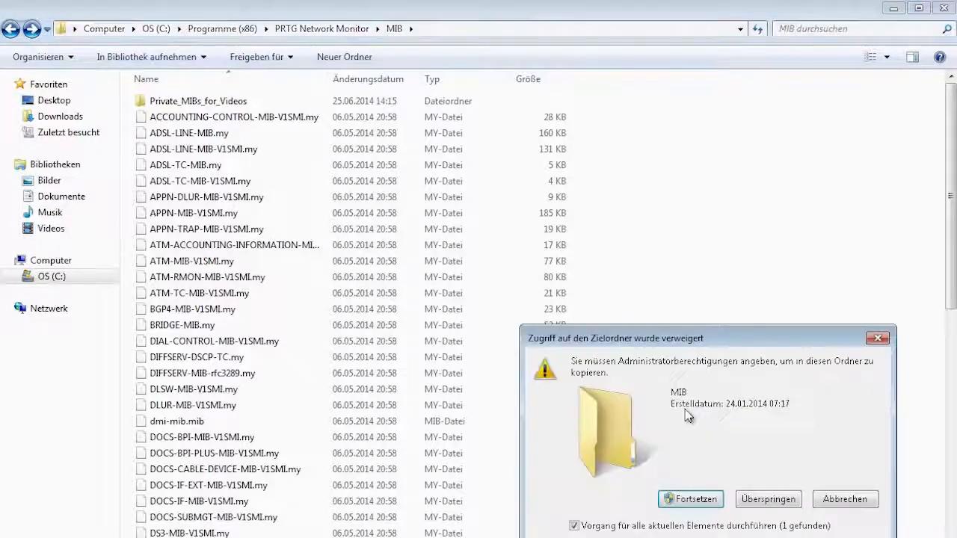
left_click(673, 498)
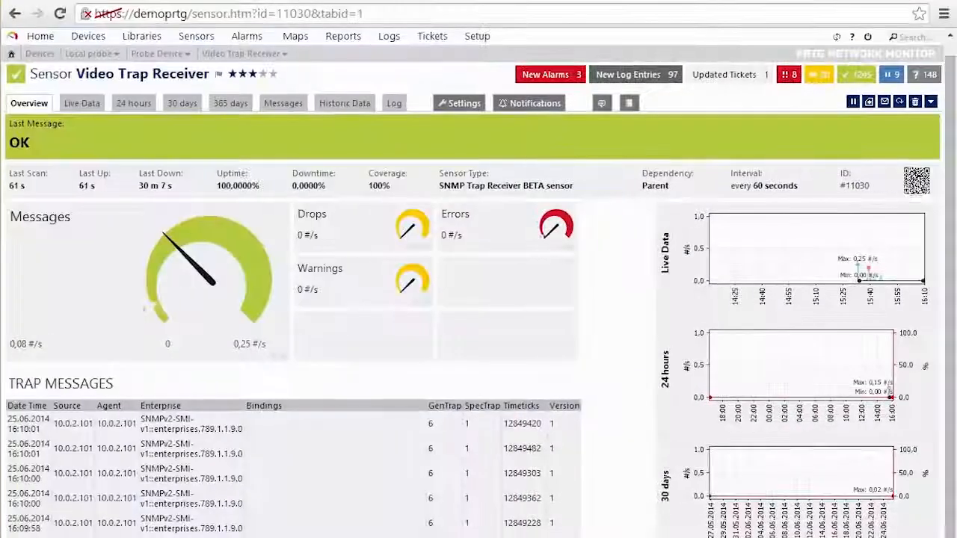
Restart the PRTG core server from the system's core administrative tools
mouse_move(475, 43)
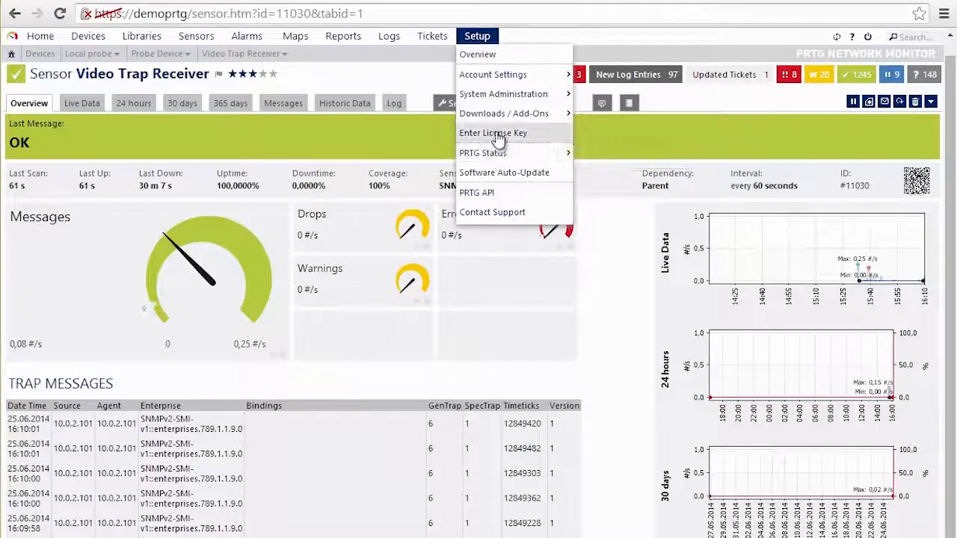
mouse_move(506, 93)
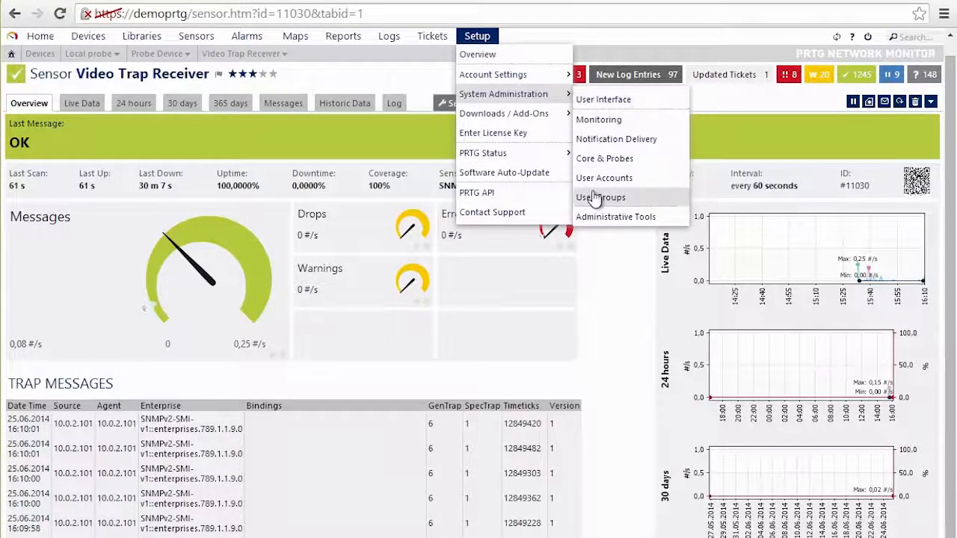
left_click(602, 216)
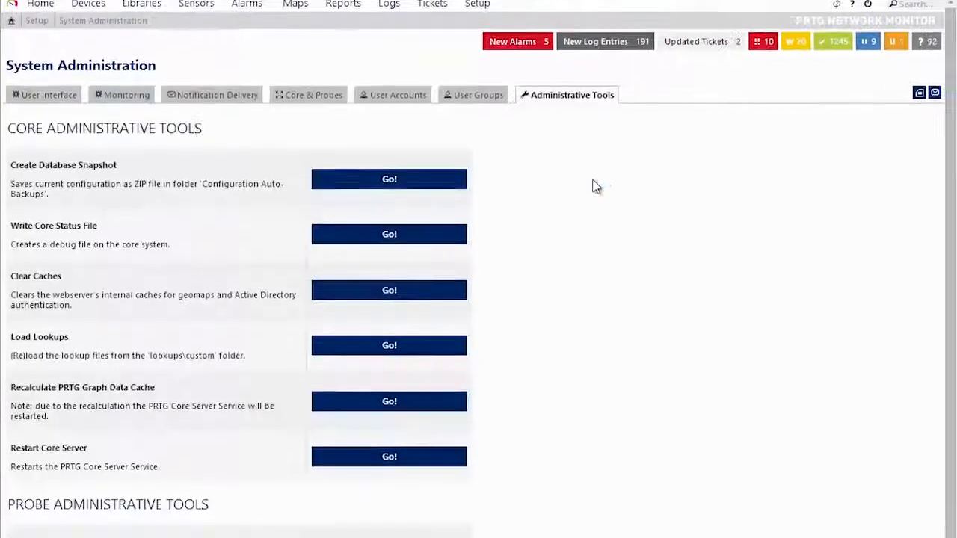
left_click(387, 376)
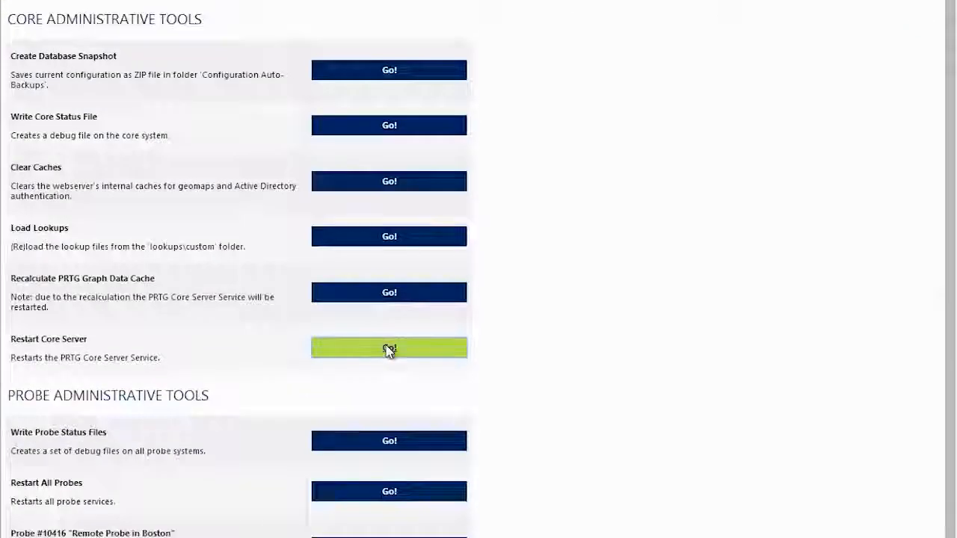
left_click(506, 371)
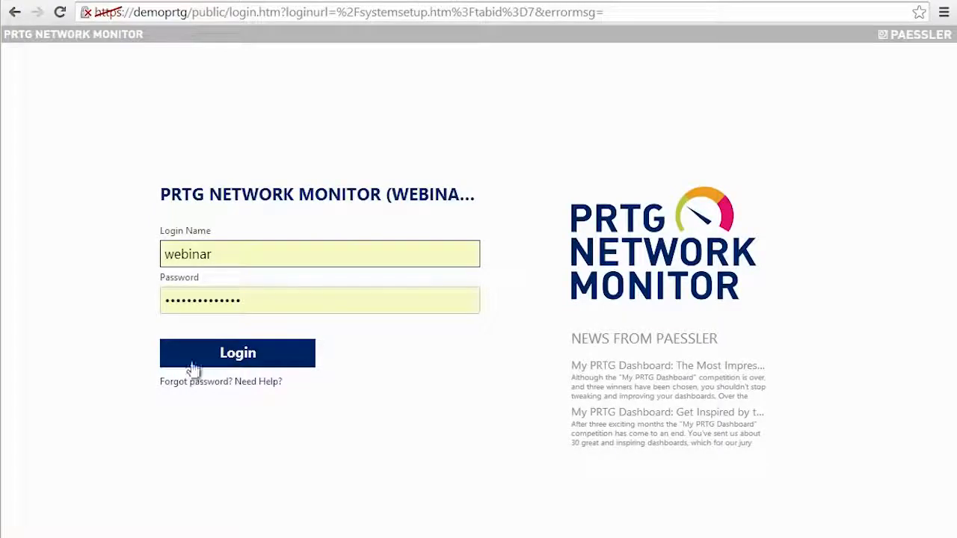
Log back in with the prefilled credentials and open the Video Trap Receiver sensor on the Probe Device
left_click(233, 359)
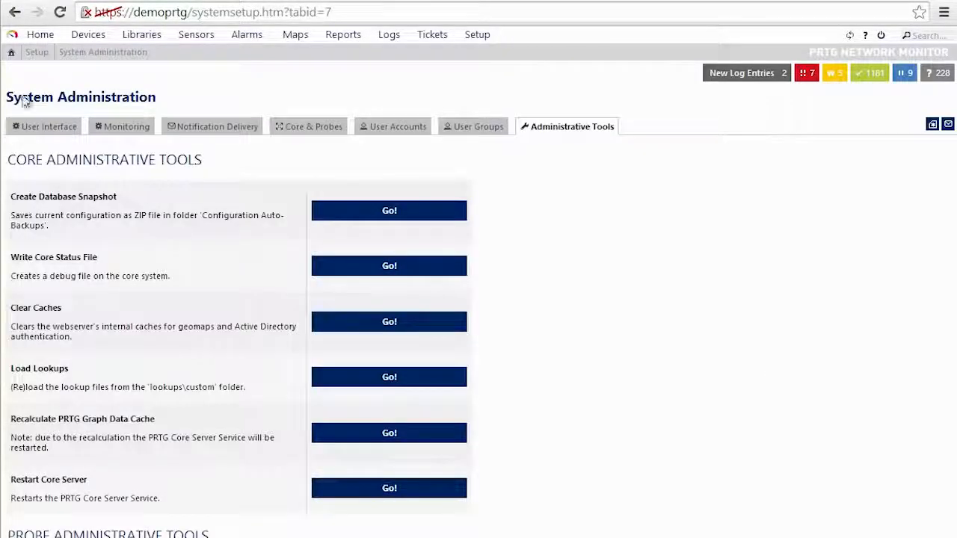
left_click(93, 36)
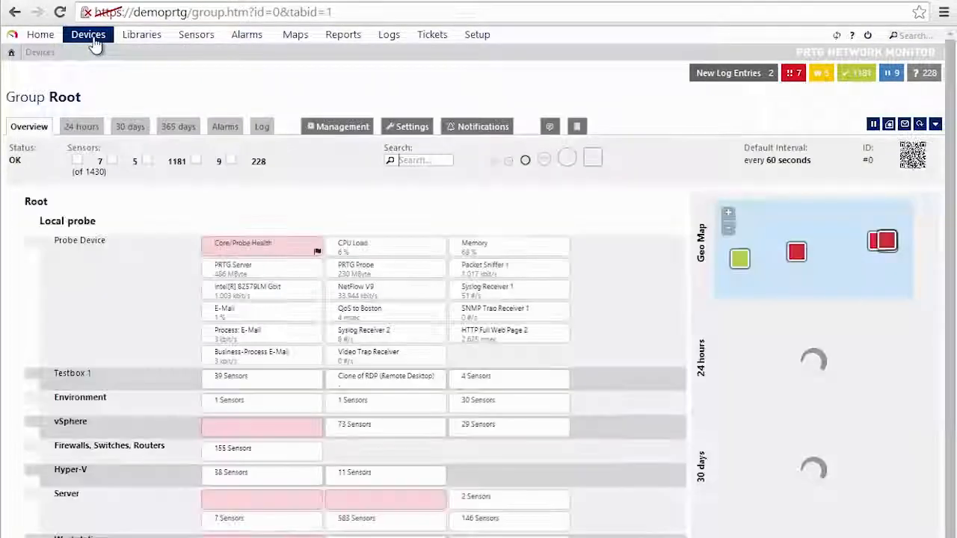
left_click(357, 364)
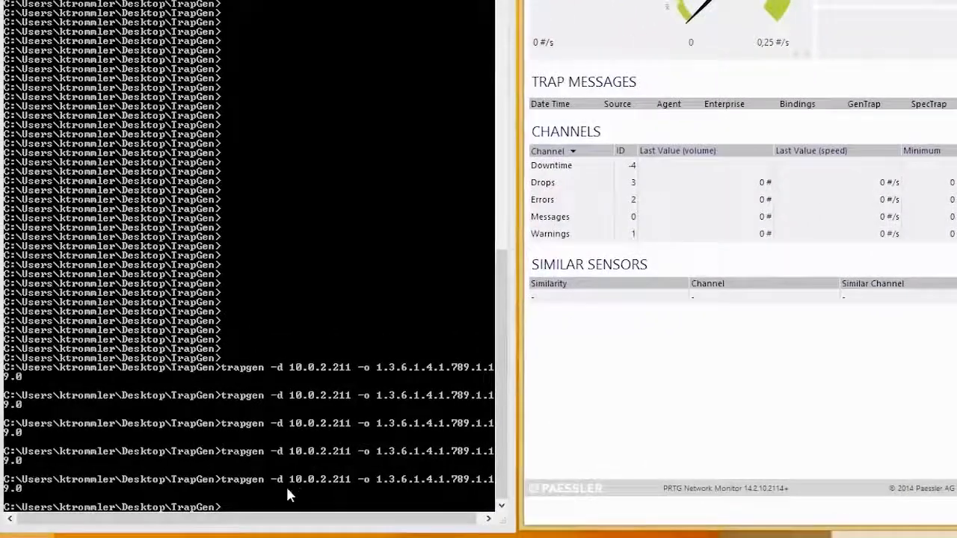
Resend the trapgen trap to 10.0.2.211 with OID 1.3.6.1.4.1.789.1.1.9.0 several times and return to the sensor's overview
key("Up")
key("Return")
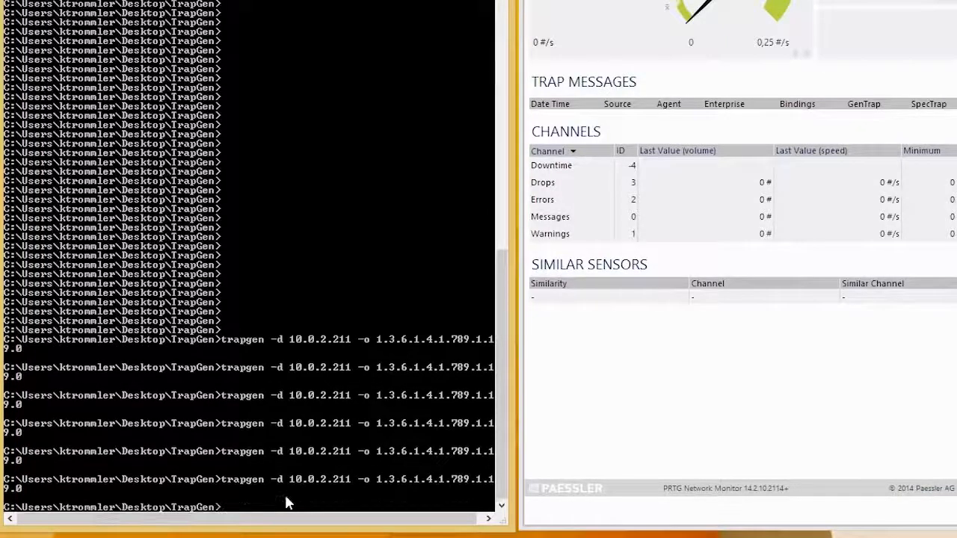
key("Up")
key("Return")
key("Up")
key("Return")
key("Up")
key("Return")
key("Up")
key("Return")
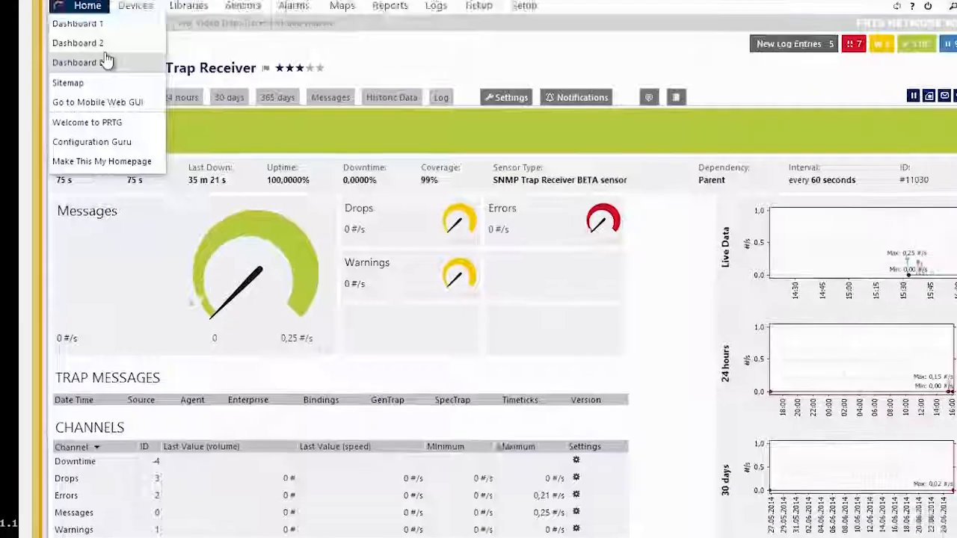
left_click(106, 62)
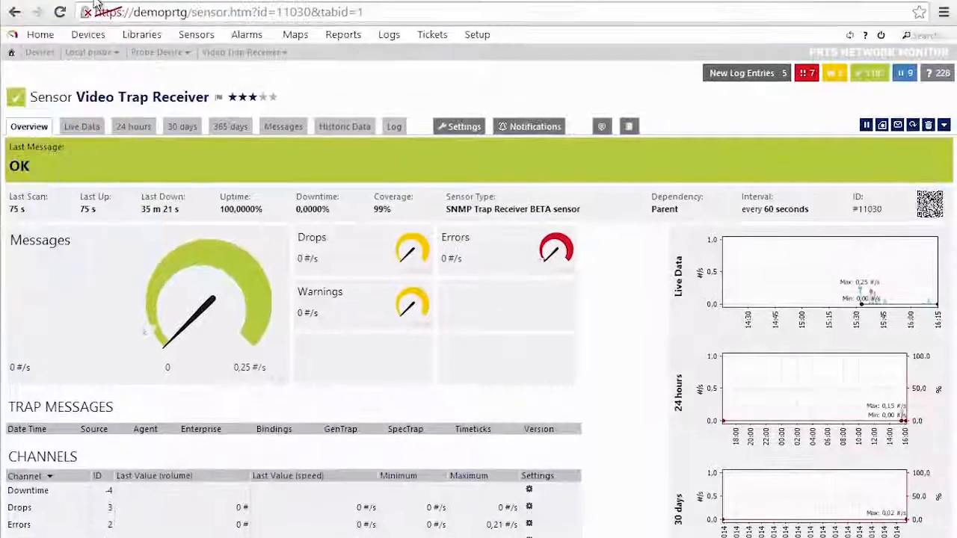